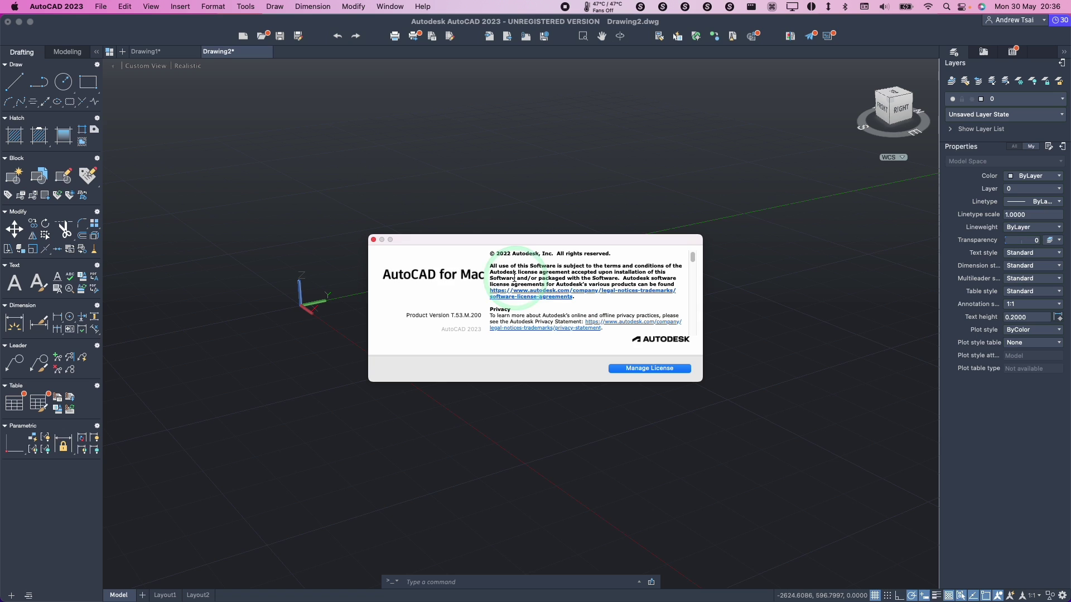
pyautogui.moveTo(459, 246)
pyautogui.mouseDown()
pyautogui.moveTo(478, 249)
pyautogui.moveTo(453, 252)
pyautogui.mouseUp()
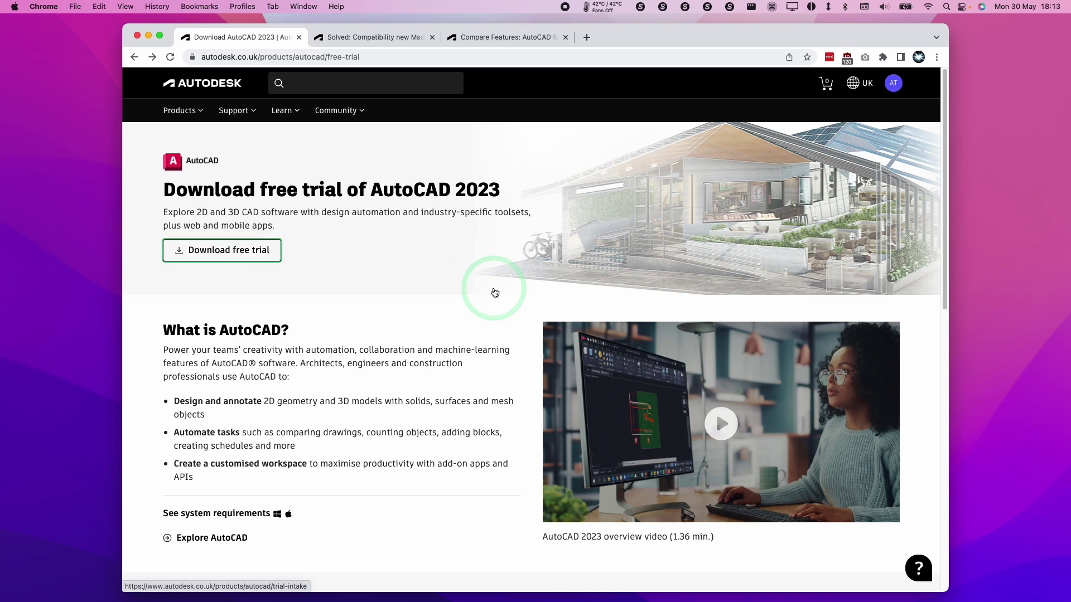
# Request the AutoCAD 2023 free trial, answering None of the above, Architecture Services, Electrical Detailer and Manager in the questionnaire
pyautogui.click(240, 250)
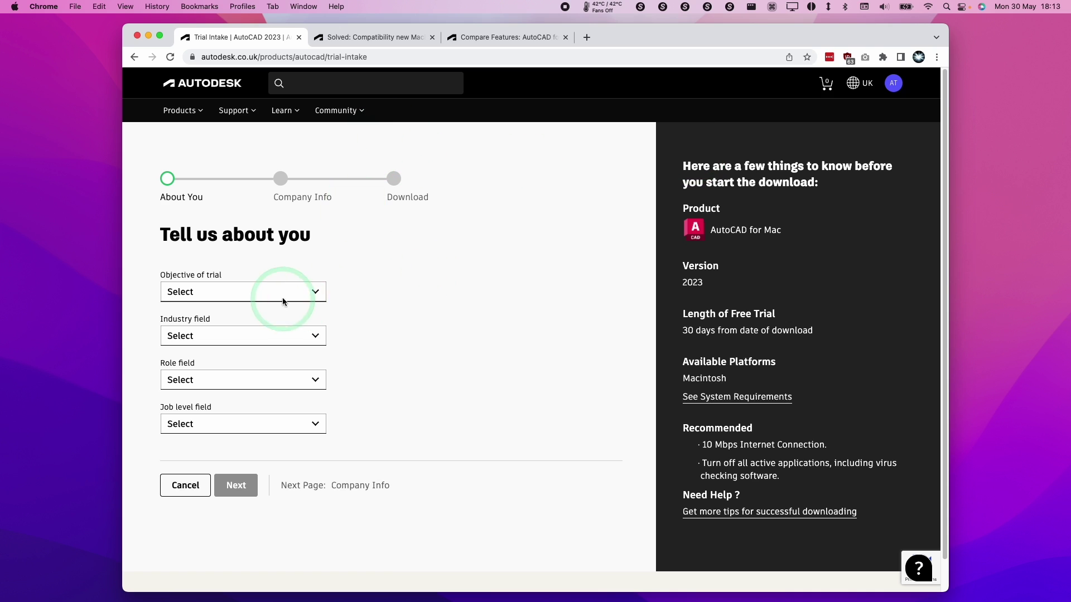
pyautogui.click(304, 295)
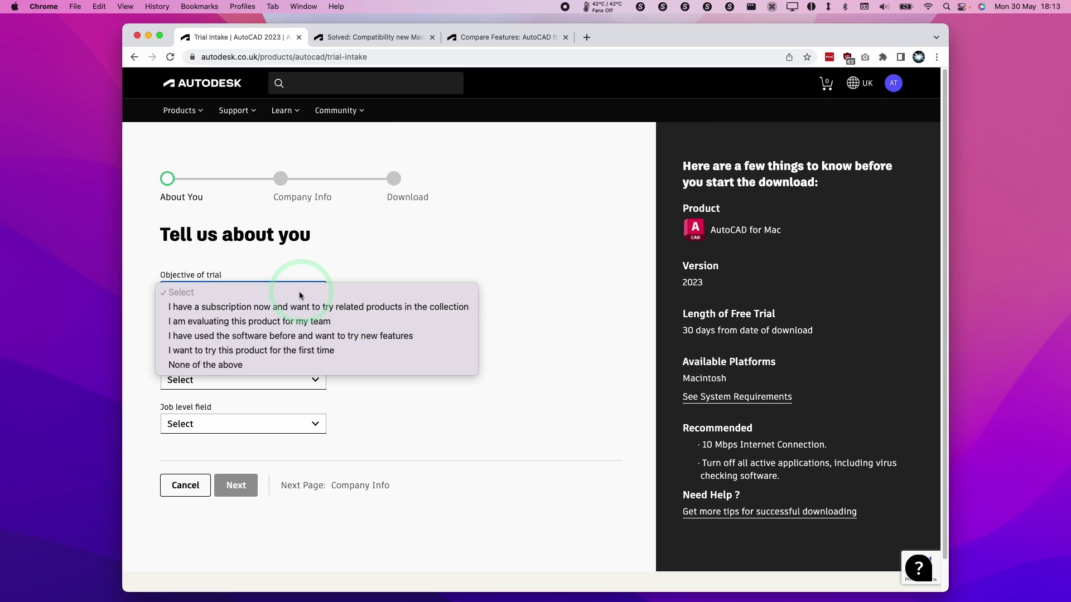
pyautogui.click(223, 365)
pyautogui.click(234, 380)
pyautogui.click(220, 394)
pyautogui.click(226, 422)
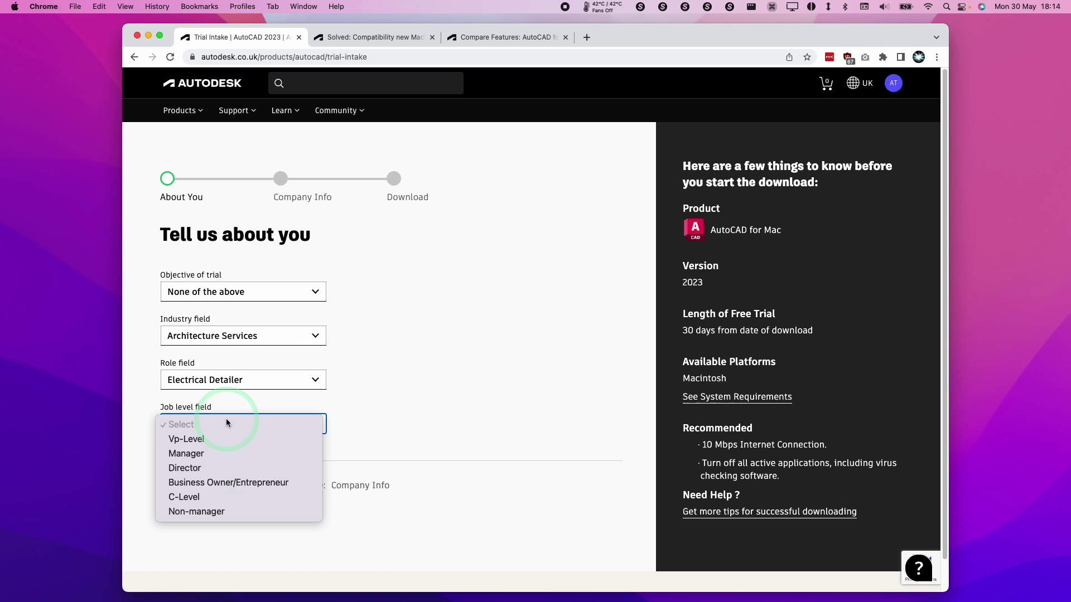
pyautogui.click(222, 453)
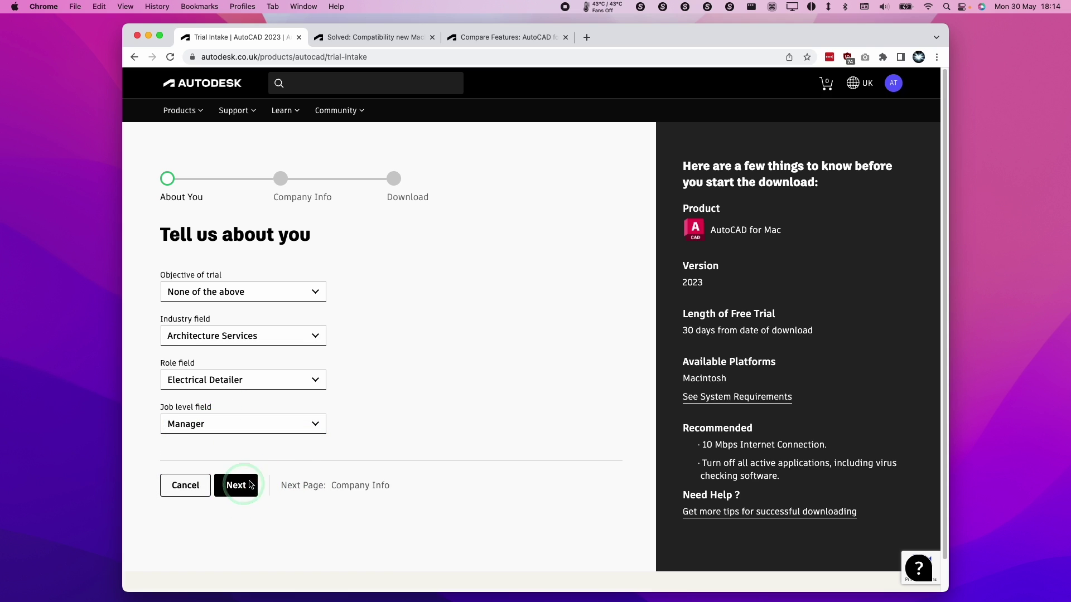
pyautogui.click(237, 485)
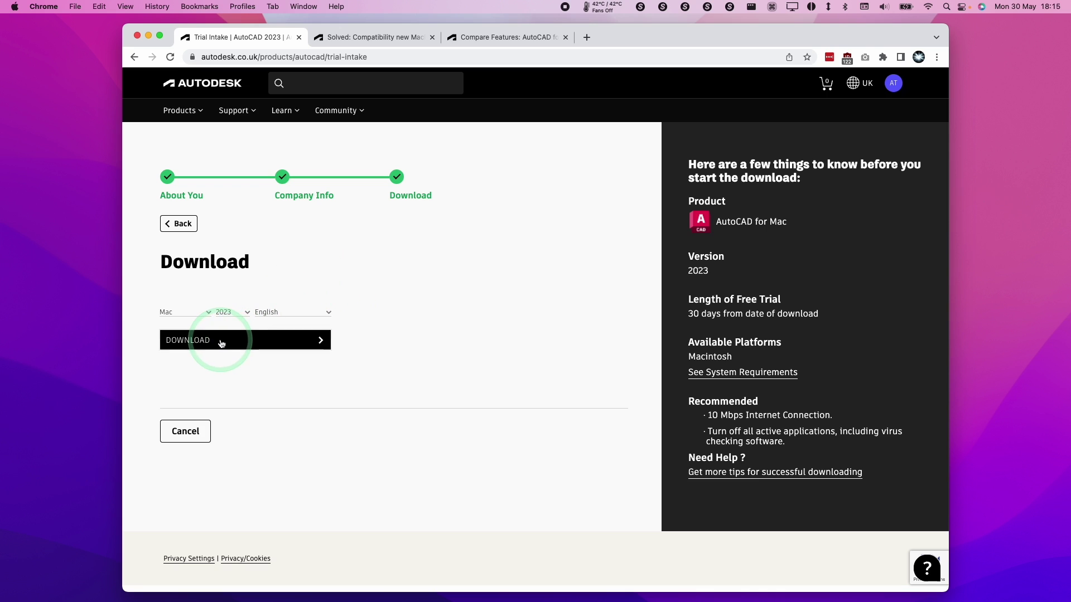
# Download the 2023 English Mac version and open Autodesk_AutoCAD_2023_macOS.dmg from the Downloads folder
pyautogui.click(222, 342)
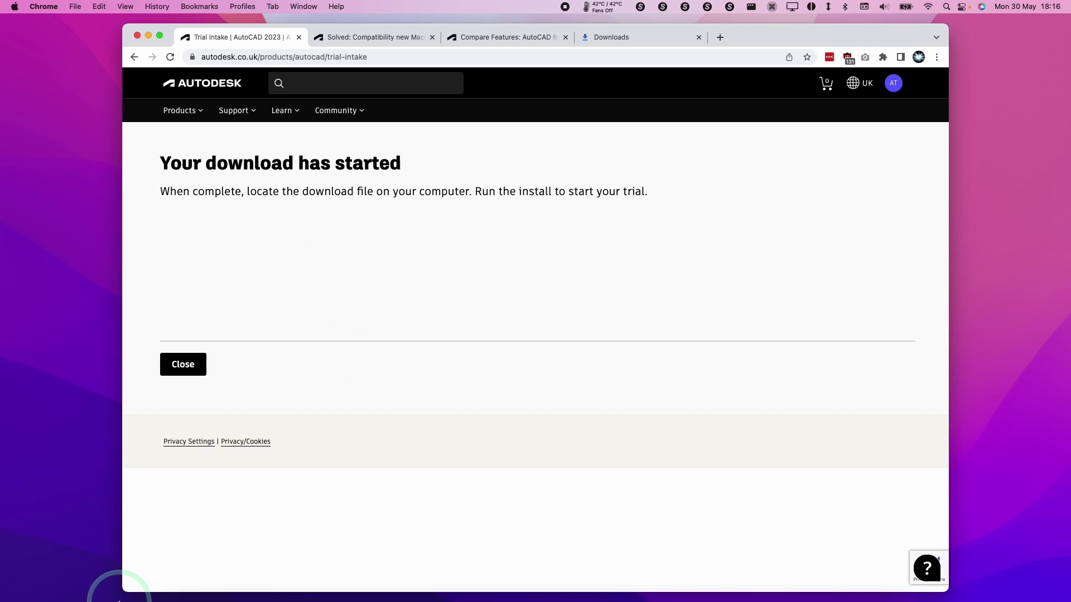
pyautogui.click(210, 580)
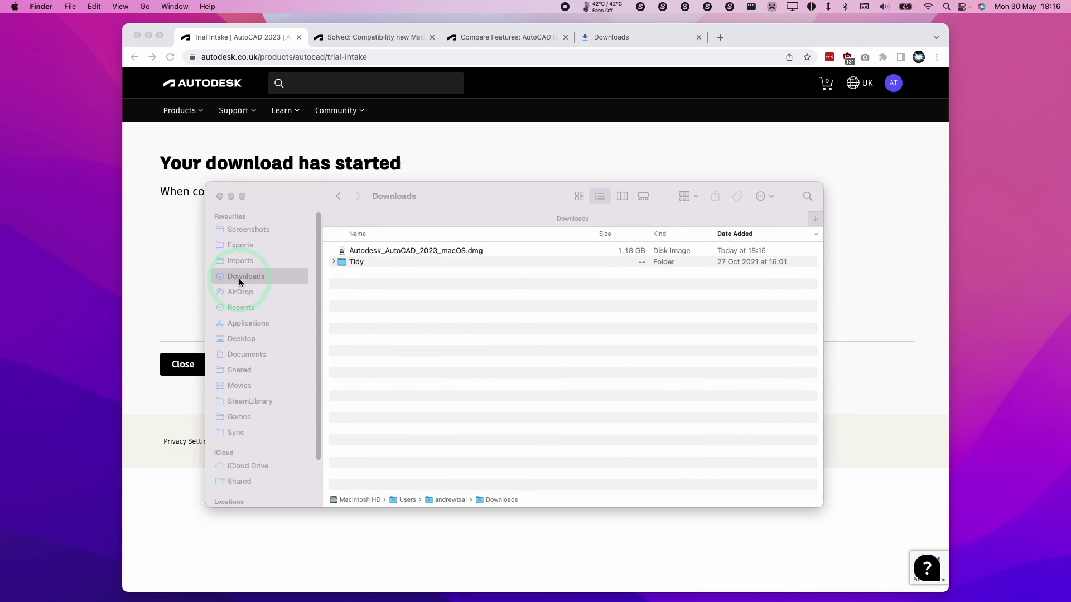
pyautogui.click(241, 281)
pyautogui.click(417, 251)
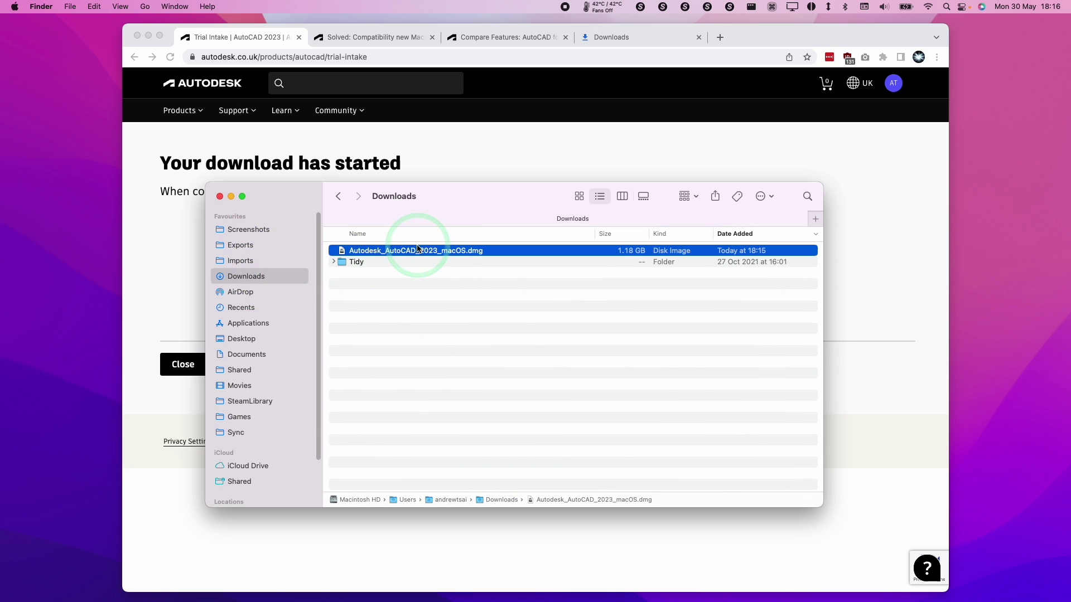
pyautogui.doubleClick(446, 254)
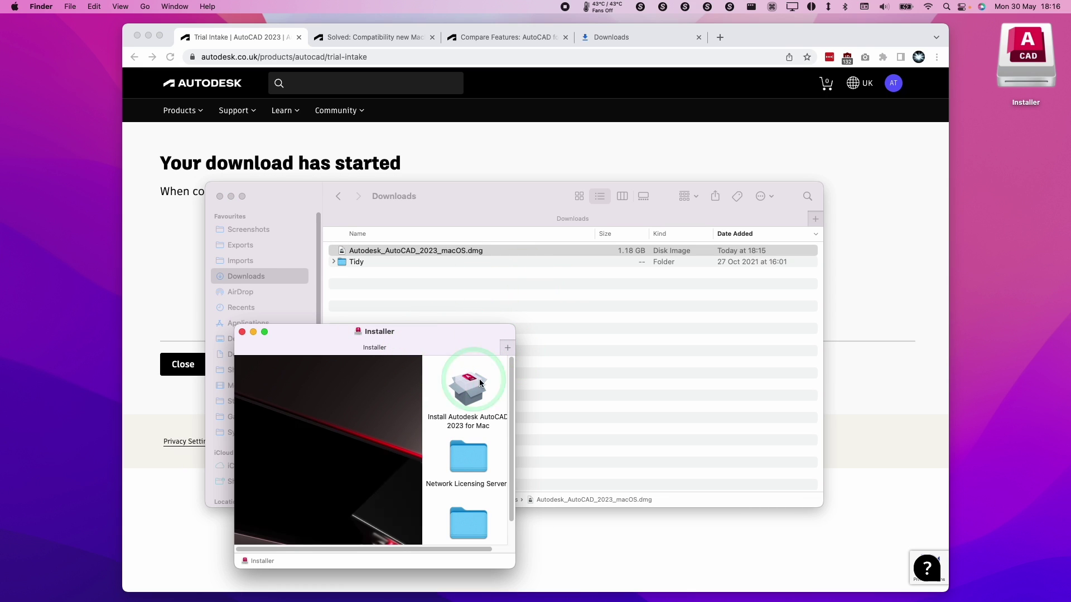
# Enlarge the disk image window and launch Install Autodesk AutoCAD 2023 for Mac, approving the internet download warning
pyautogui.moveTo(514, 396); pyautogui.dragTo(681, 395)
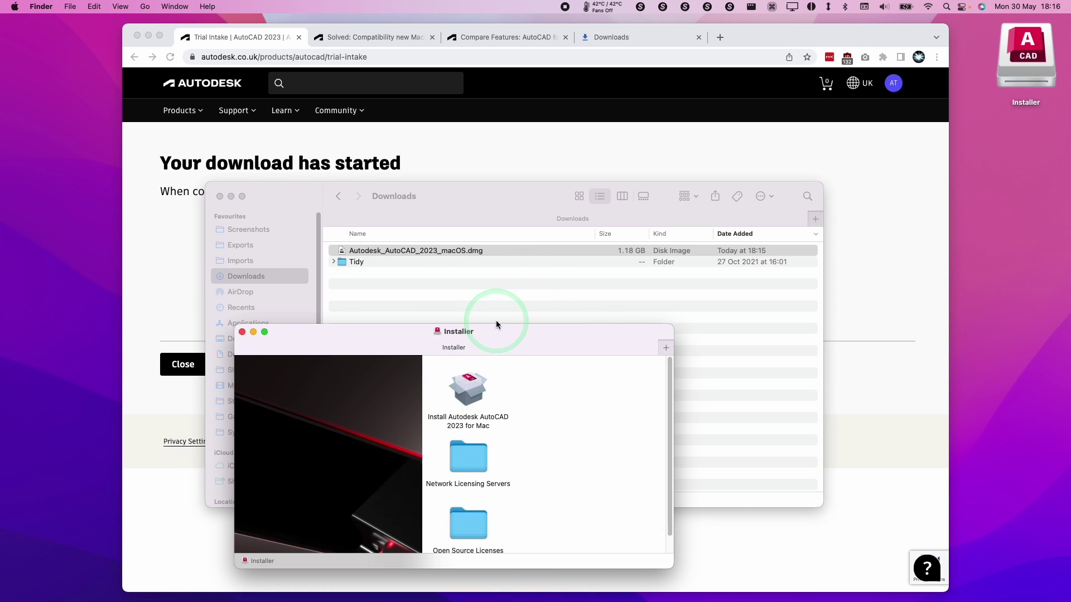
pyautogui.moveTo(491, 335); pyautogui.dragTo(490, 170)
pyautogui.moveTo(675, 395); pyautogui.dragTo(713, 484)
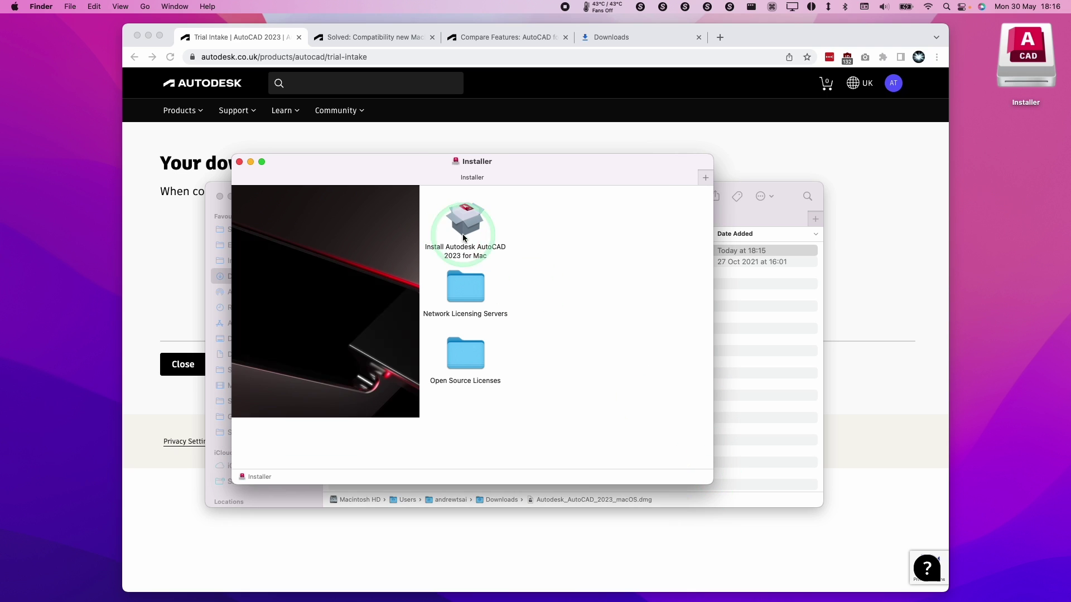
pyautogui.click(466, 252)
pyautogui.doubleClick(467, 228)
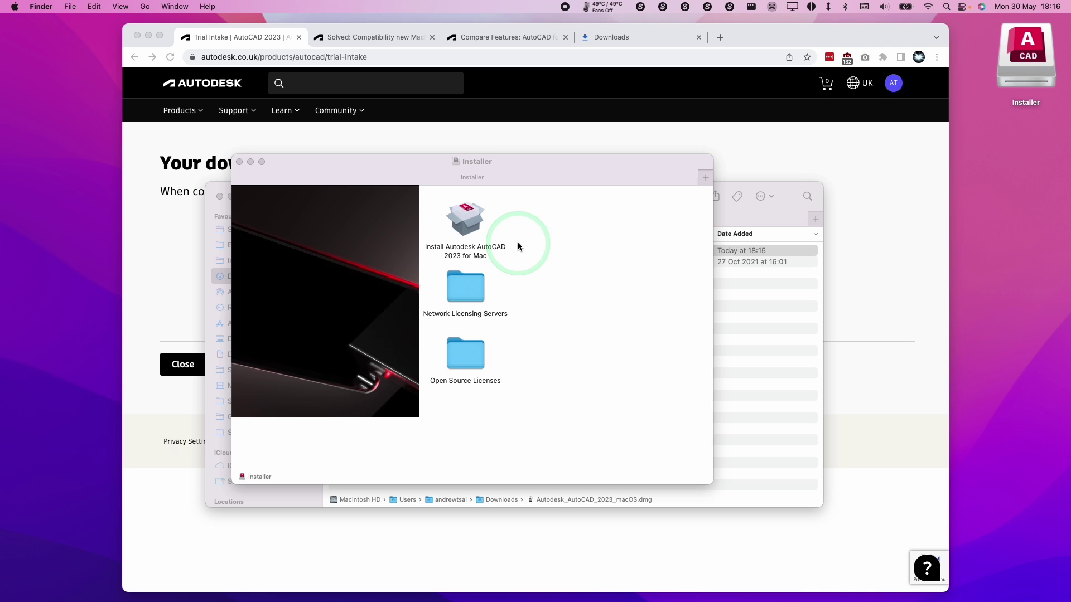
pyautogui.moveTo(575, 176); pyautogui.dragTo(514, 190)
pyautogui.click(514, 189)
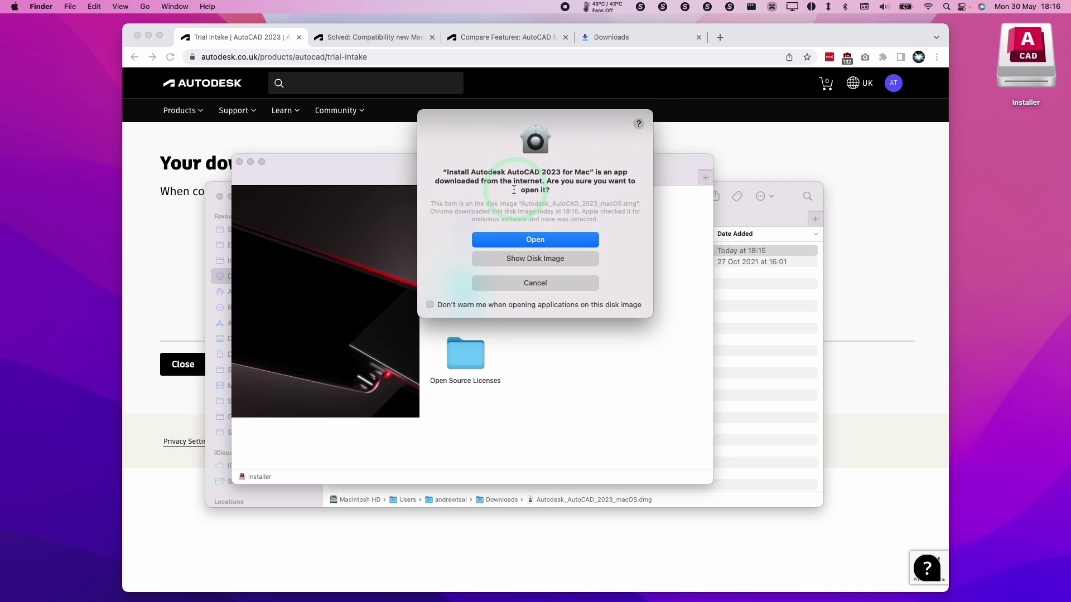
pyautogui.click(534, 240)
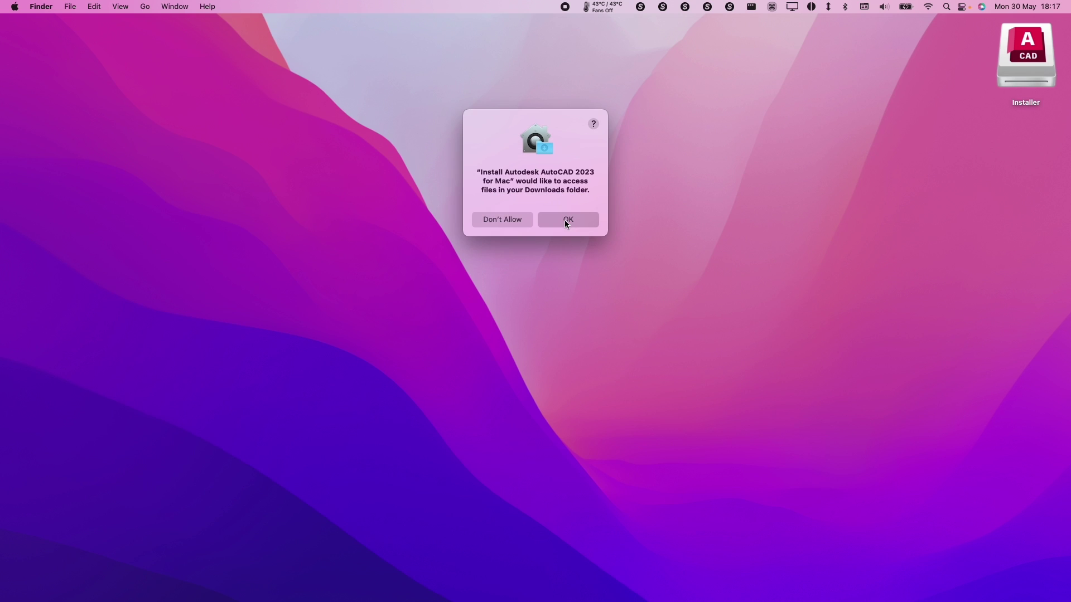
# Allow the installer to access the Downloads folder and enter the account password to authorize its changes
pyautogui.click(567, 221)
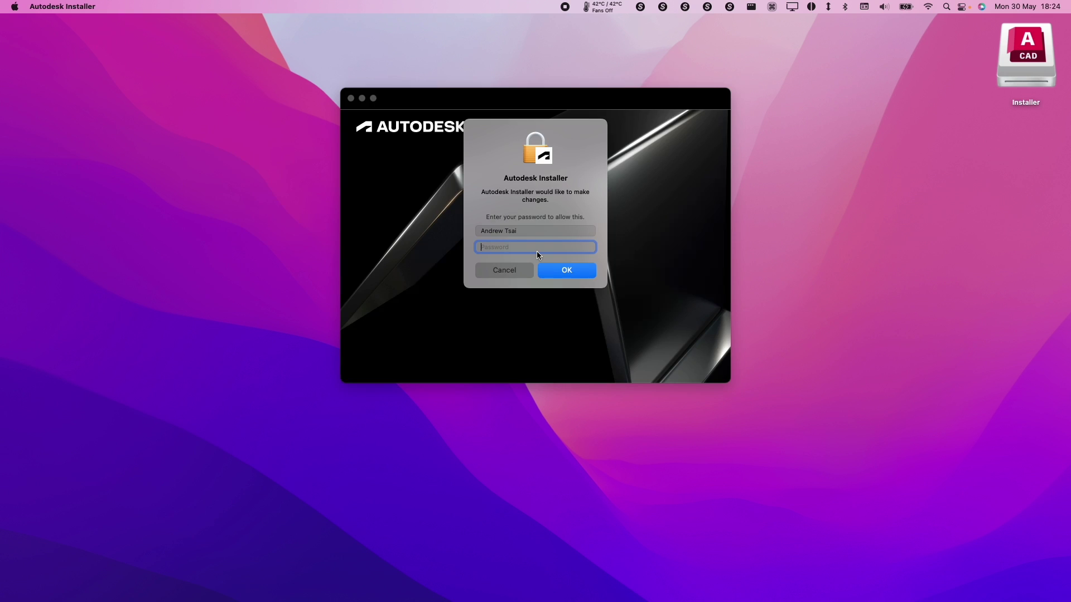
pyautogui.write('****')
pyautogui.press('Return')
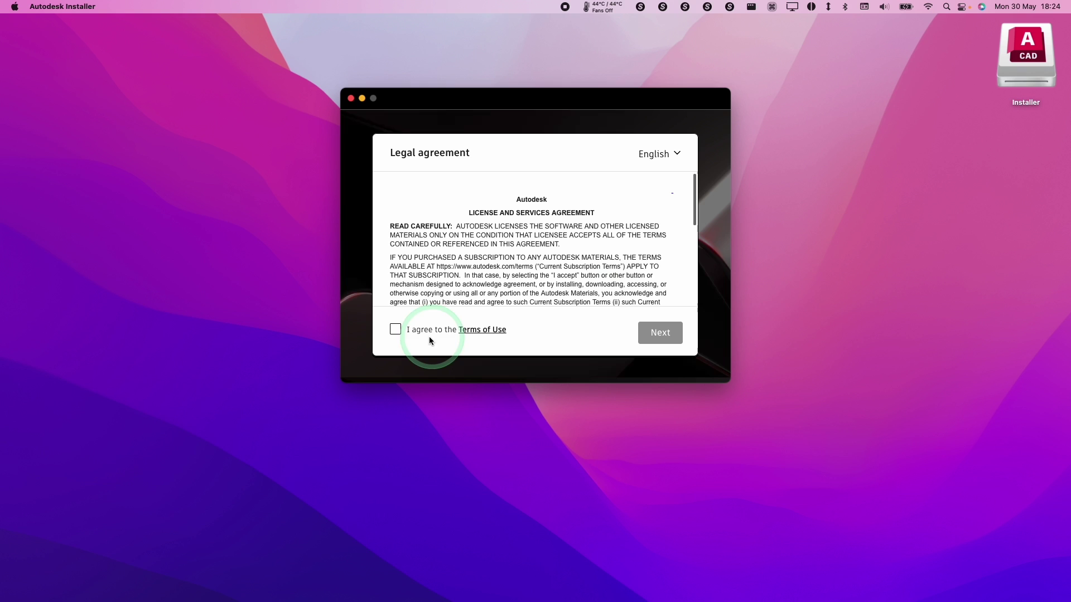
# Agree to the Terms of Use, install AutoCAD for Mac 2023 on Macintosh HD - Data and start it
pyautogui.click(396, 329)
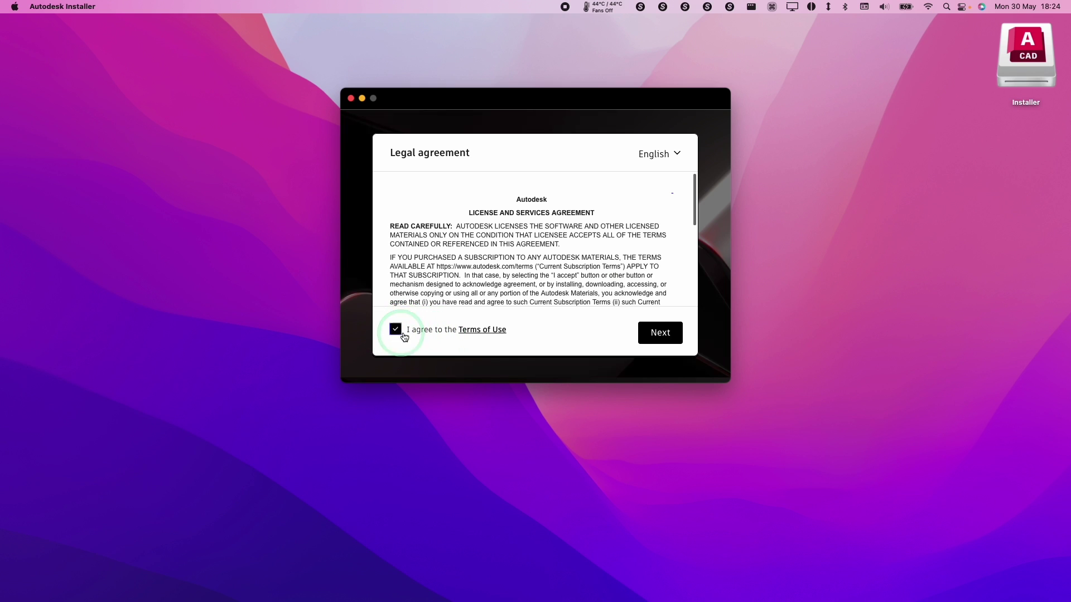
pyautogui.click(668, 338)
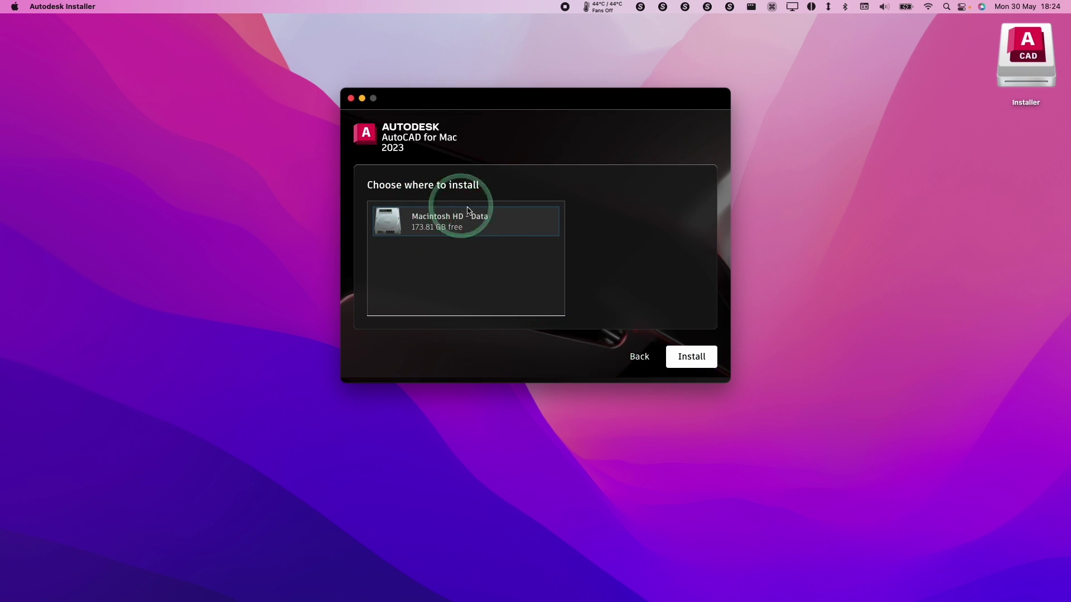
pyautogui.click(696, 363)
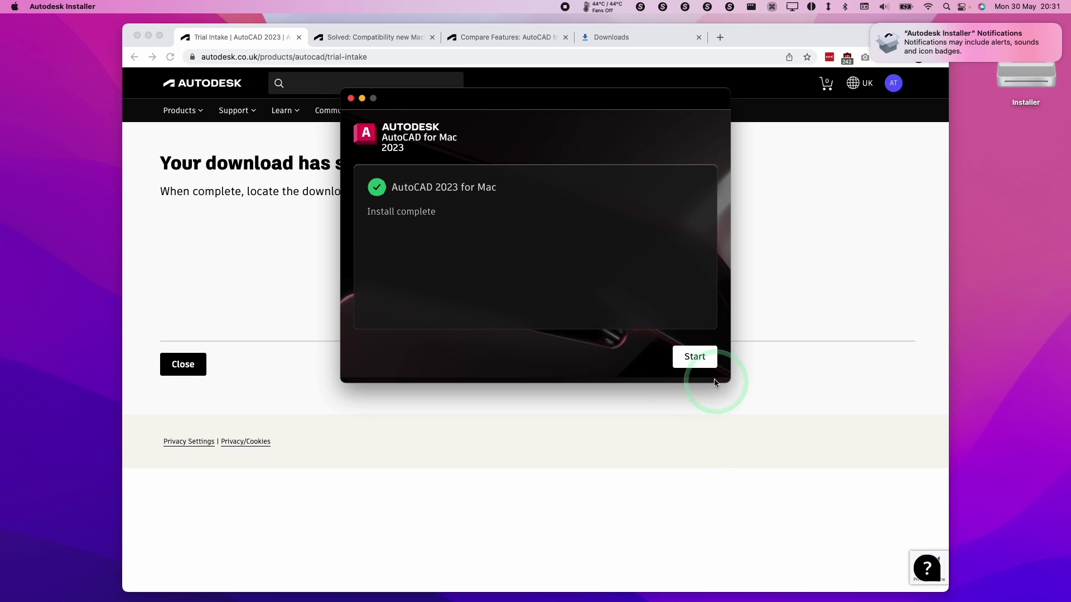
pyautogui.click(693, 363)
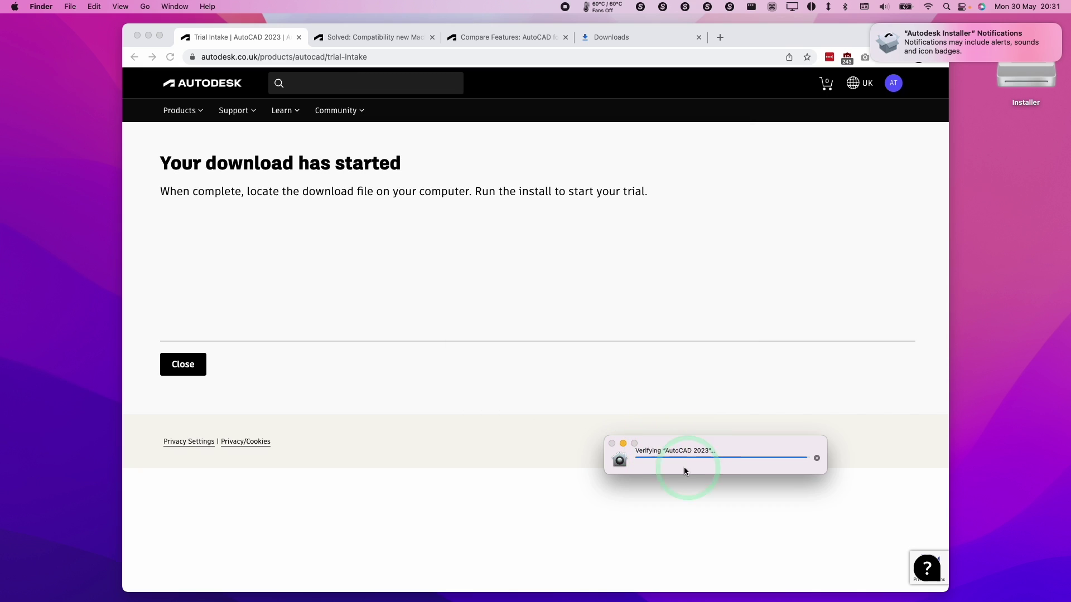
pyautogui.moveTo(642, 578)
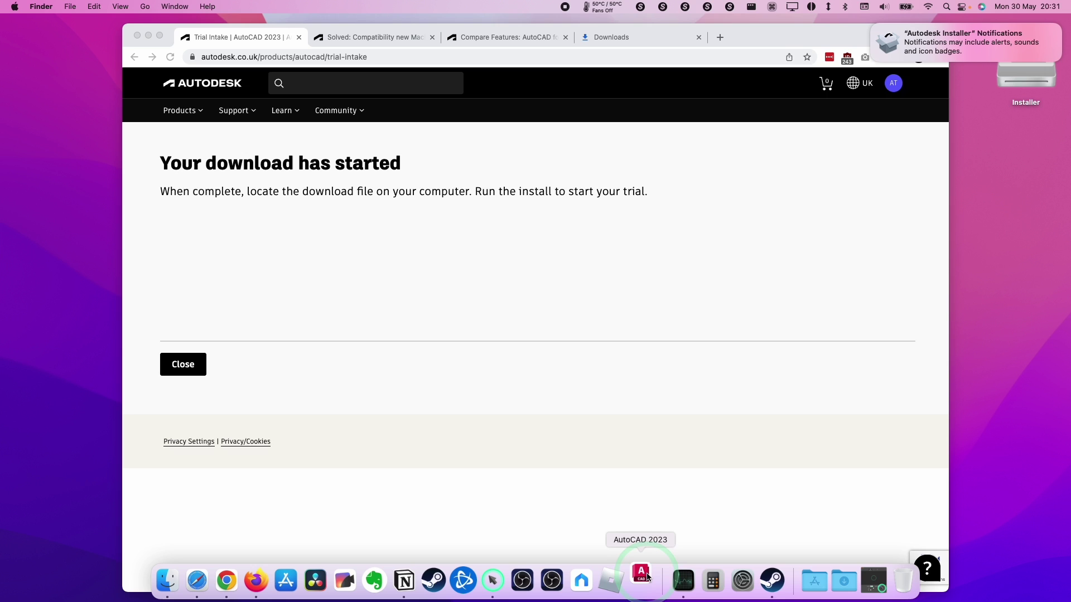
# Clear the browser window and notification from the desktop and eject the Installer disk image
pyautogui.click(147, 35)
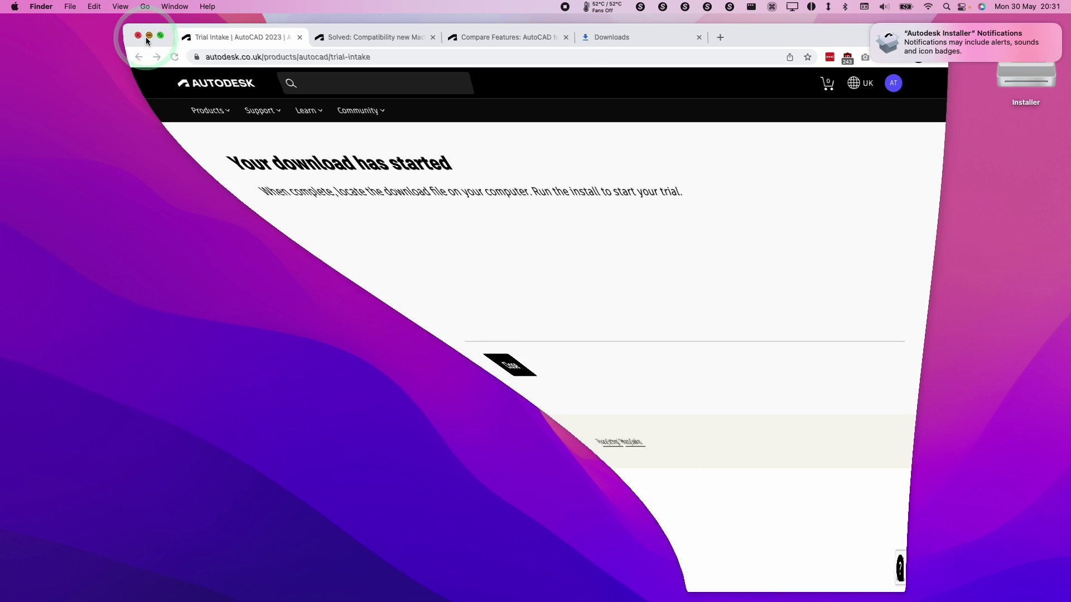
pyautogui.click(873, 27)
pyautogui.click(1014, 88)
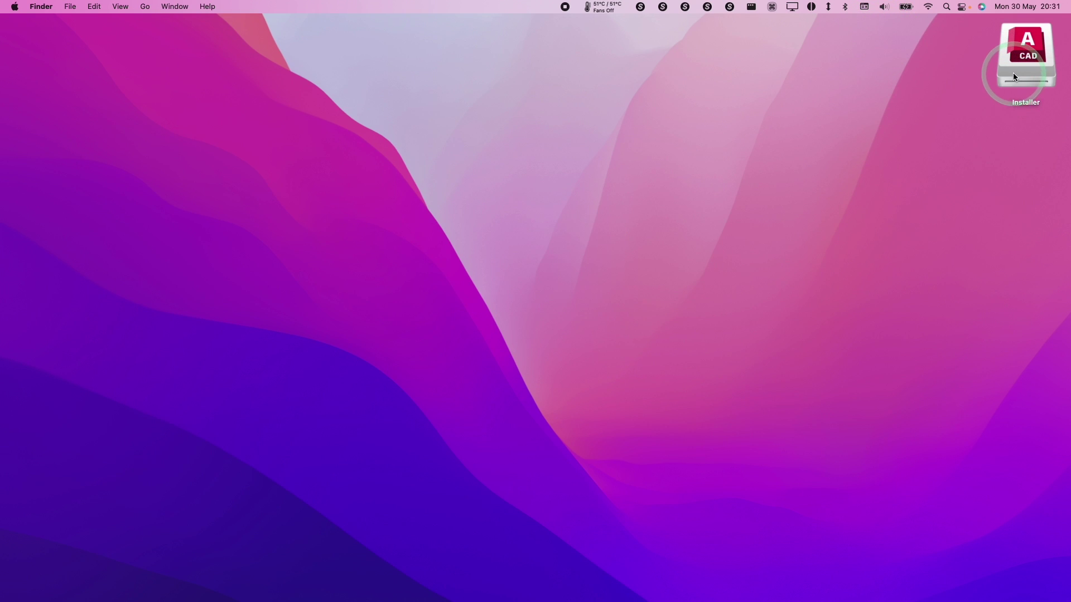
pyautogui.rightClick(1014, 76)
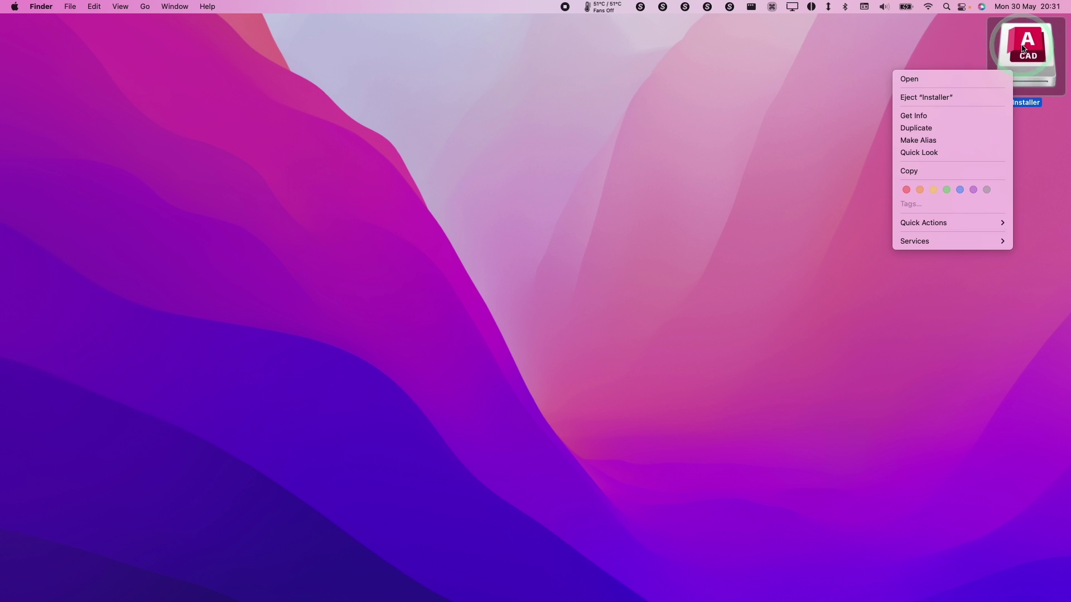
pyautogui.click(952, 98)
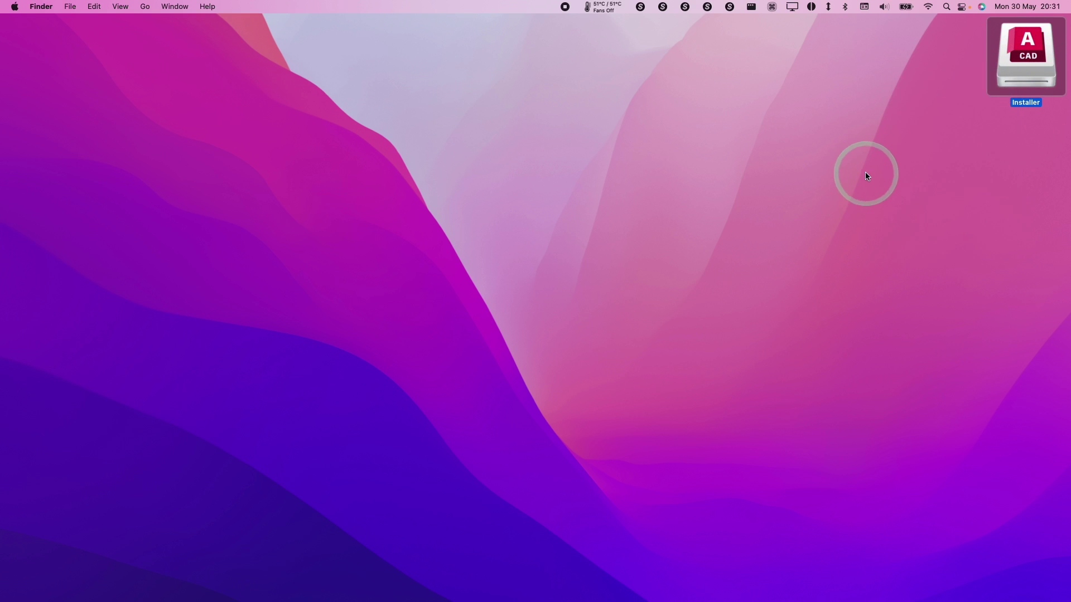
# Open AutoCAD 2023, allow it to access the Documents folder and choose to sign in with the Autodesk ID
pyautogui.moveTo(727, 586)
pyautogui.click(622, 585)
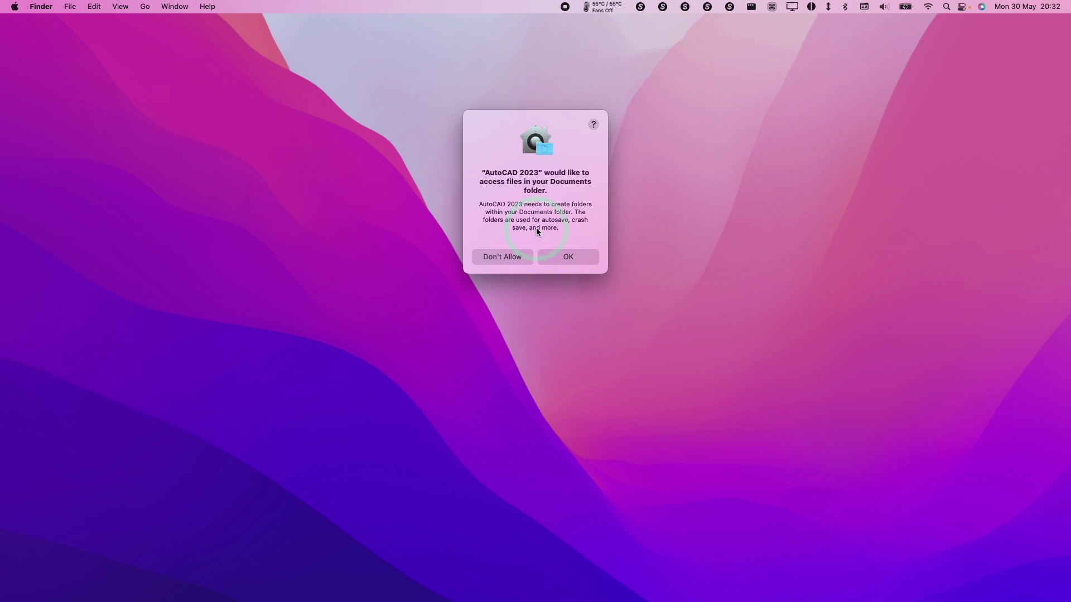
pyautogui.click(568, 258)
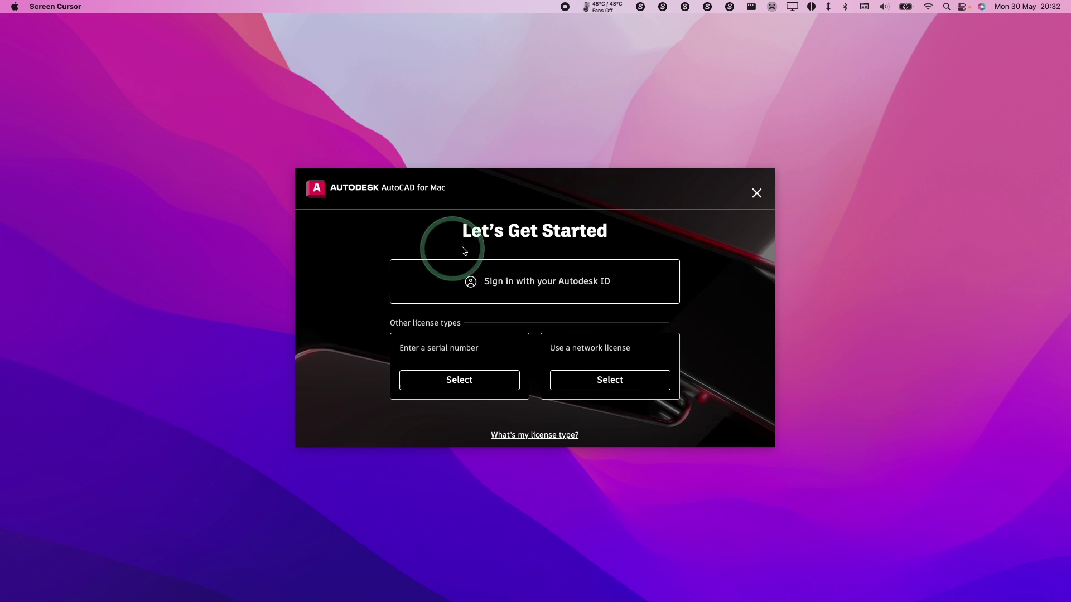
pyautogui.click(543, 280)
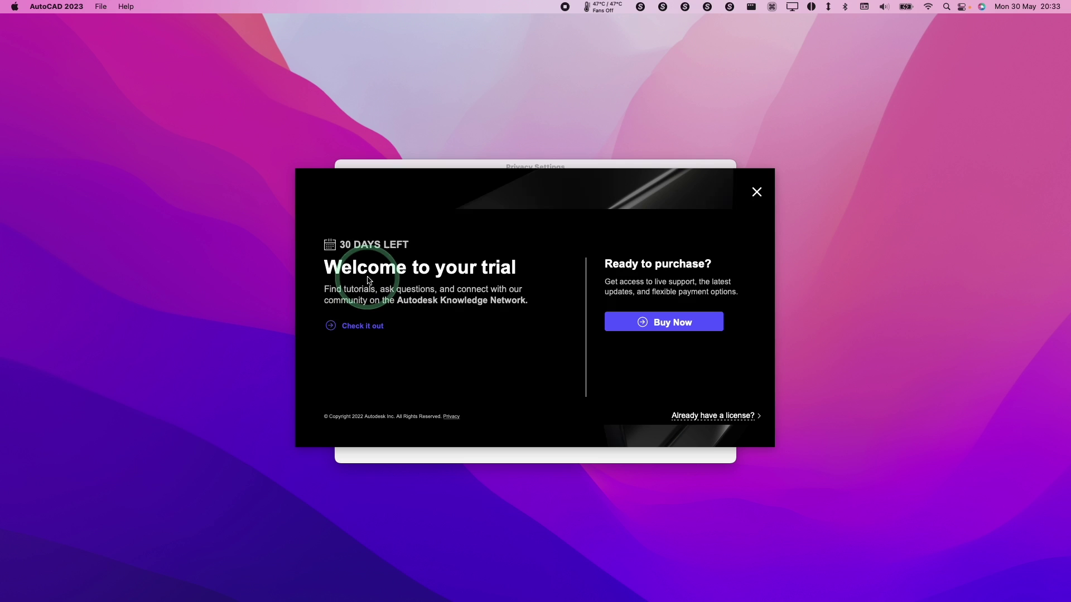
# Close the trial welcome notice and accept the preset privacy settings
pyautogui.click(757, 192)
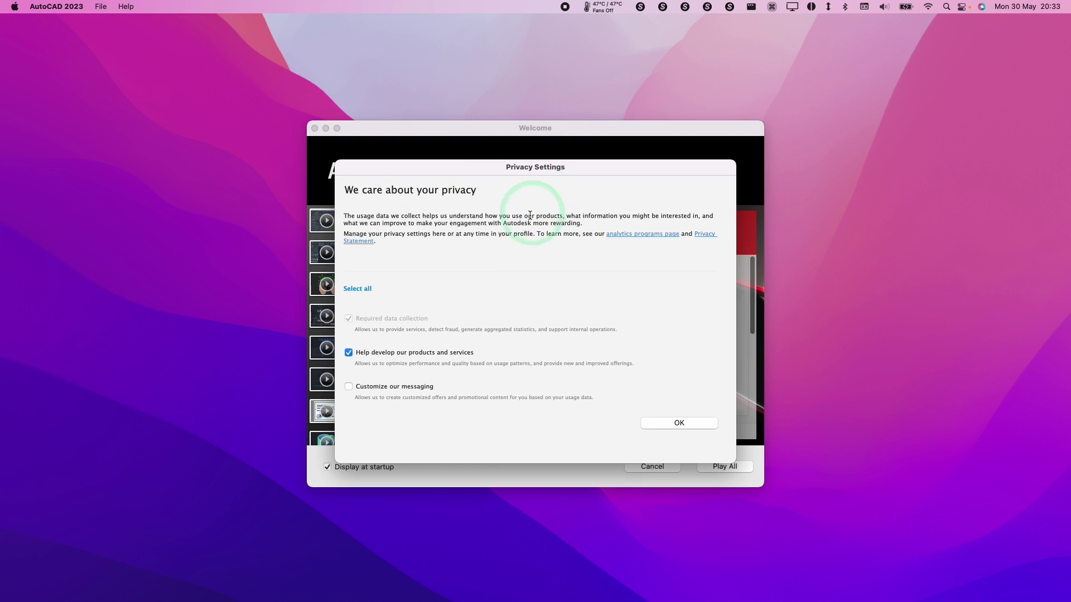
pyautogui.click(687, 424)
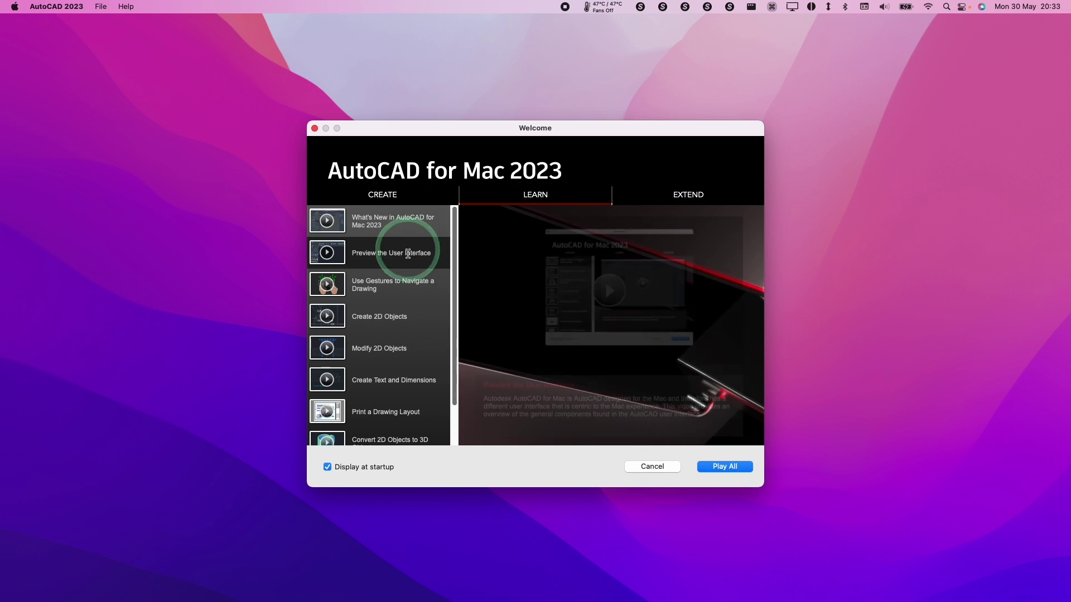
# Leave the learning videos and create a new drawing from the acadiso.dwt template
pyautogui.click(670, 470)
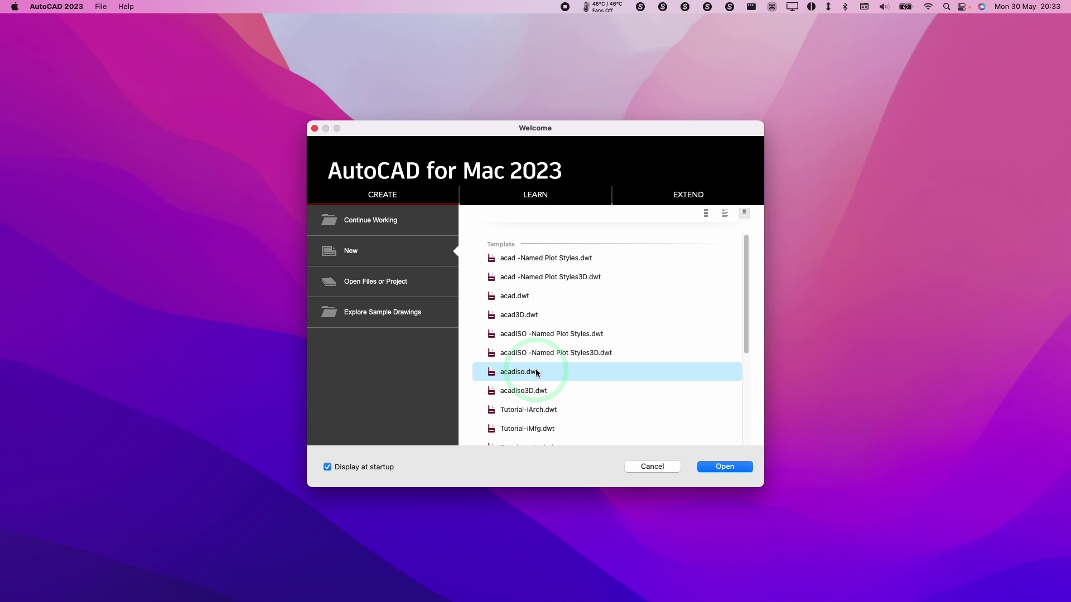
pyautogui.click(534, 372)
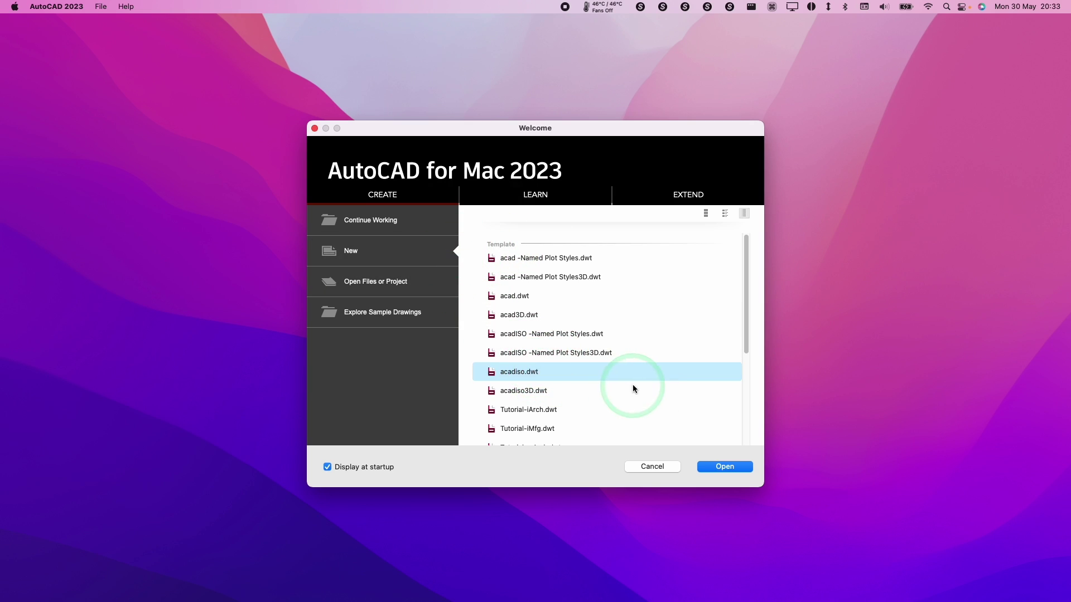
pyautogui.click(709, 470)
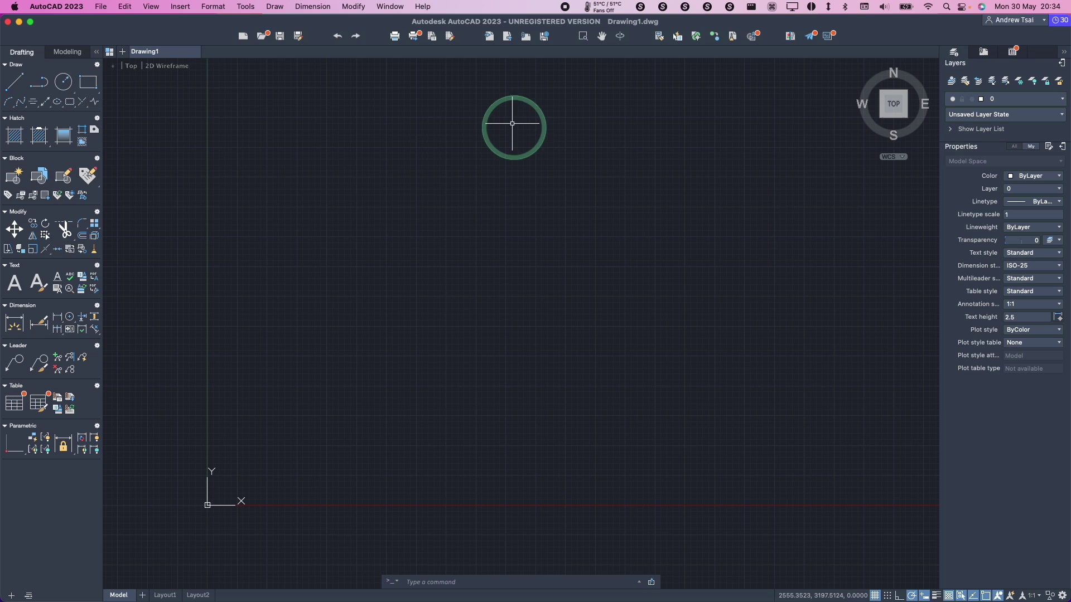
# Open Activity Monitor and filter the process list by autocad to examine the AutoCAD process
pyautogui.click(947, 6)
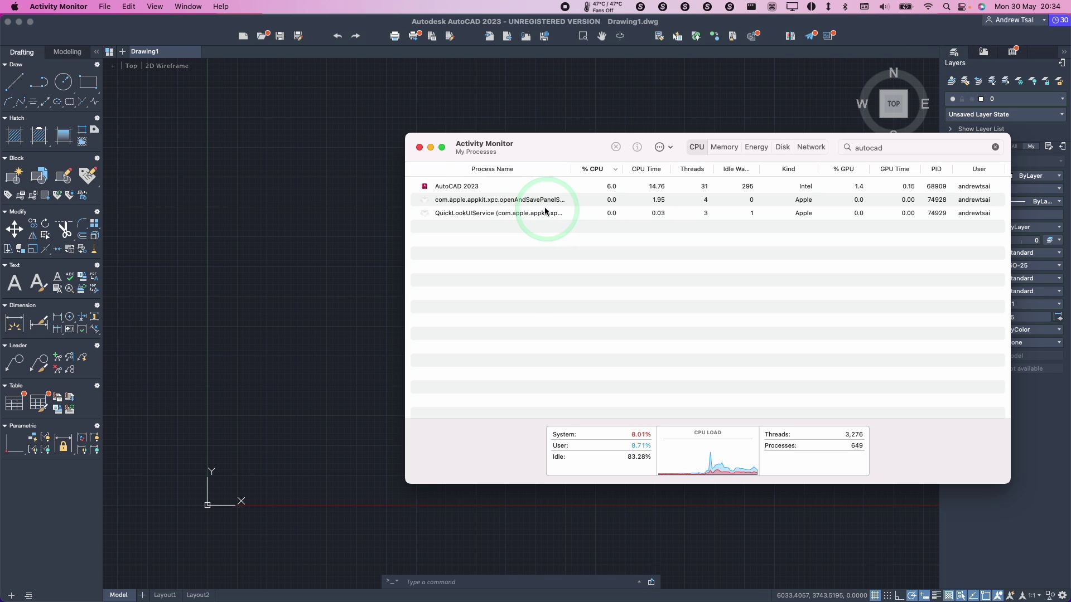
# Examine the processor kind listed for the AutoCAD 2023 process, and close Activity Monitor
pyautogui.click(476, 187)
pyautogui.click(805, 189)
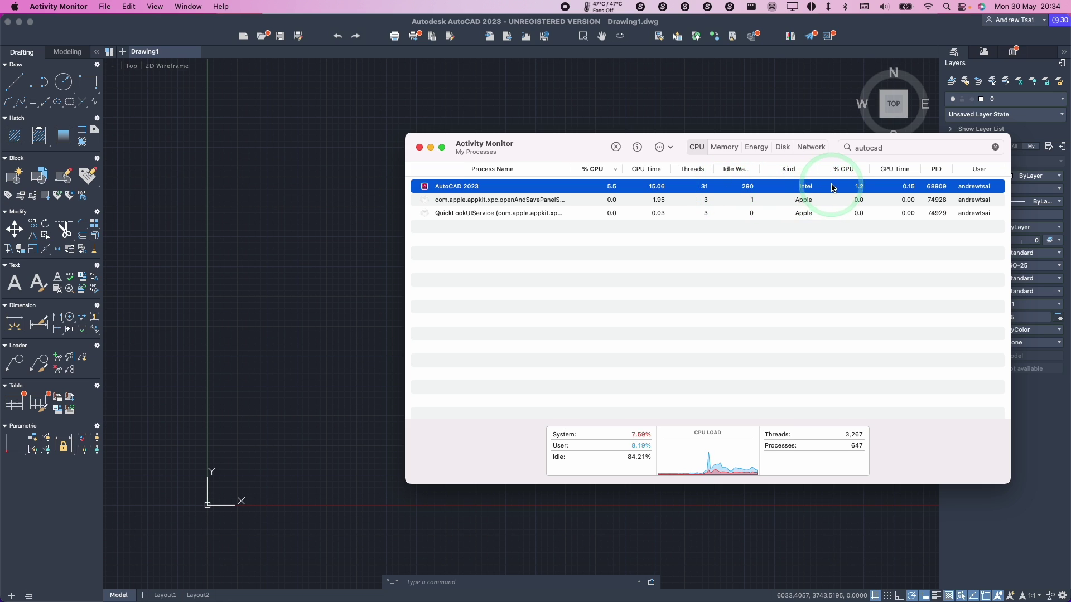
pyautogui.click(420, 148)
# Test selection windows, zooming and panning in the empty Drawing1 to check how smoothly the drawing area responds
pyautogui.click(461, 196)
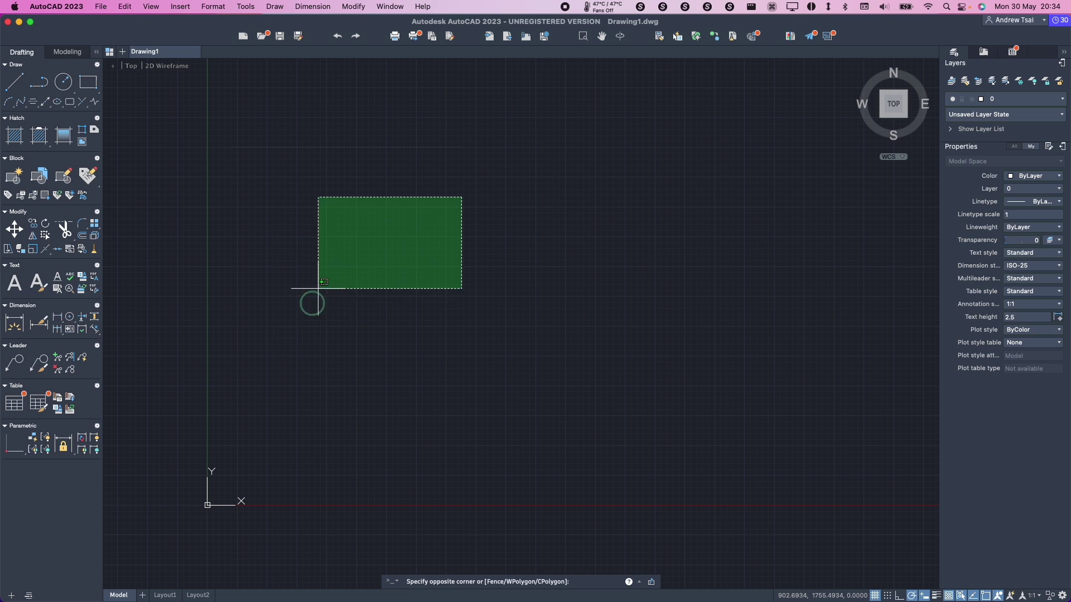
pyautogui.click(309, 299)
pyautogui.moveTo(286, 250)
pyautogui.mouseDown()
pyautogui.moveTo(503, 329)
pyautogui.moveTo(496, 318)
pyautogui.mouseUp()
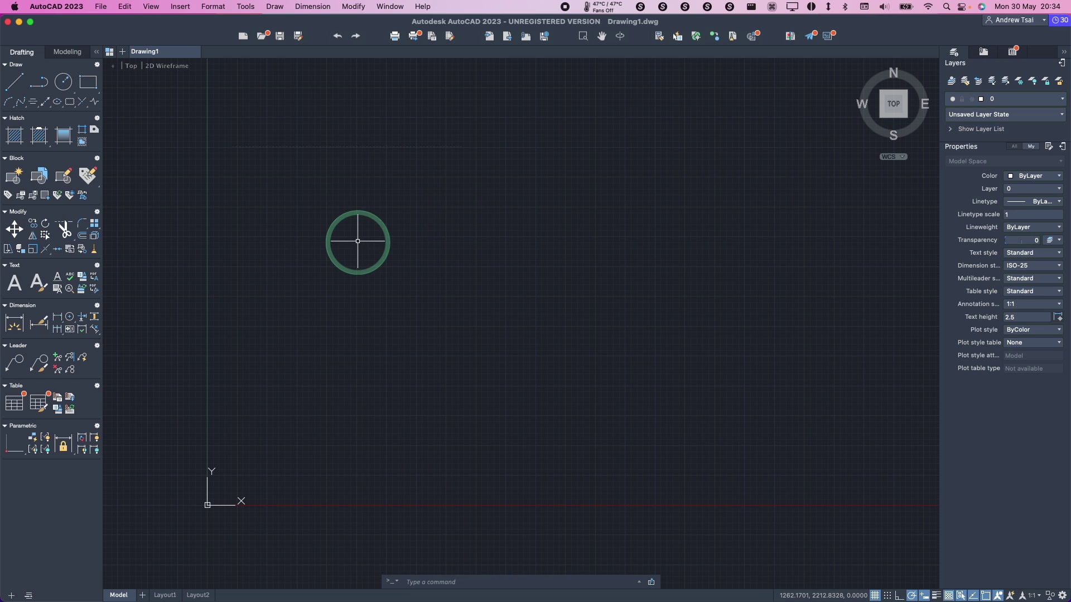
pyautogui.scroll(2, 368, 248)
pyautogui.scroll(-3, 390, 262)
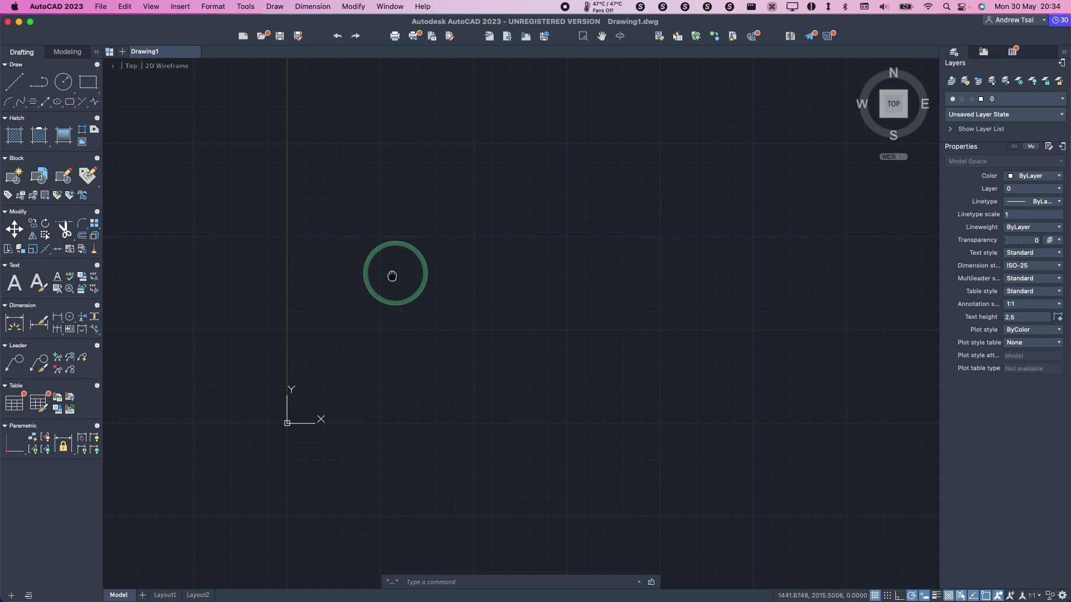
pyautogui.moveTo(390, 275); pyautogui.dragTo(334, 354, button='middle')
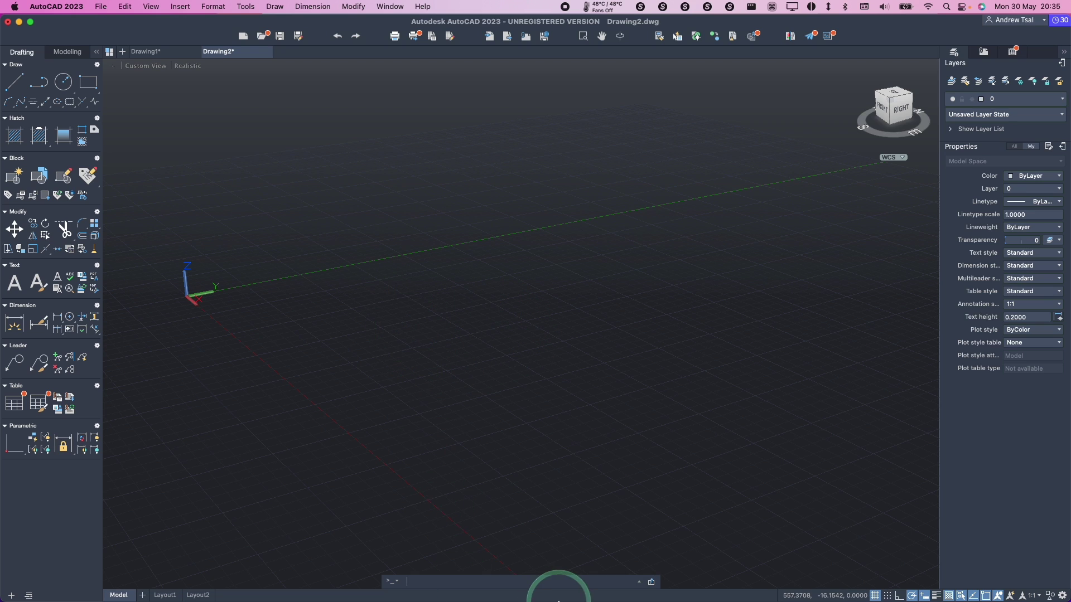
# Switch to Chrome, examine the Windows and macOS feature comparison tables in the Autodesk article, and return to AutoCAD
pyautogui.press('super+Tab')
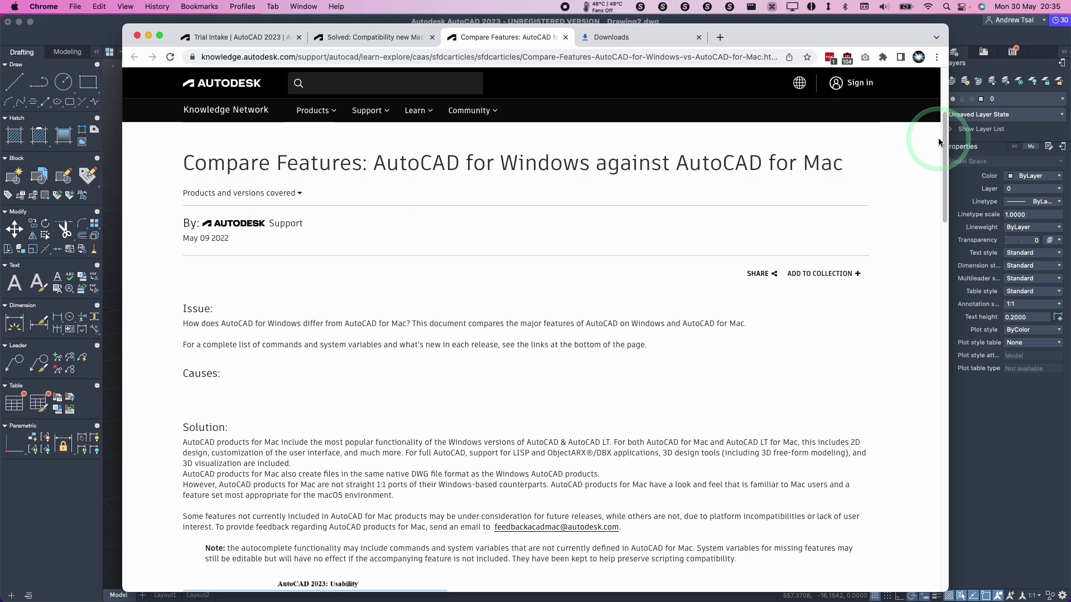
pyautogui.scroll(-7, 424, 397)
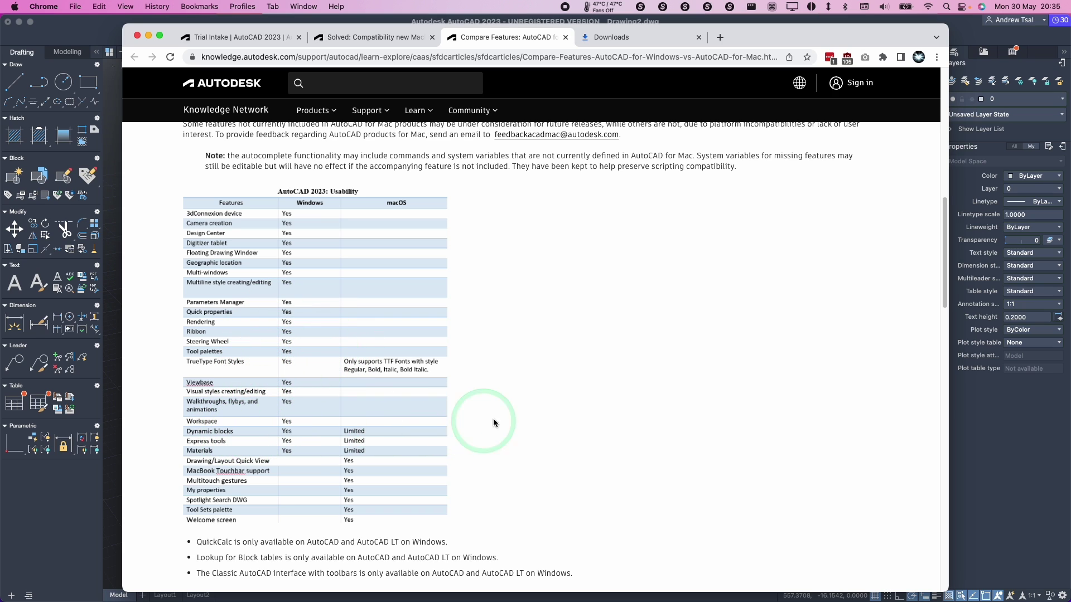
pyautogui.scroll(-1, 353, 290)
pyautogui.scroll(-15, 406, 261)
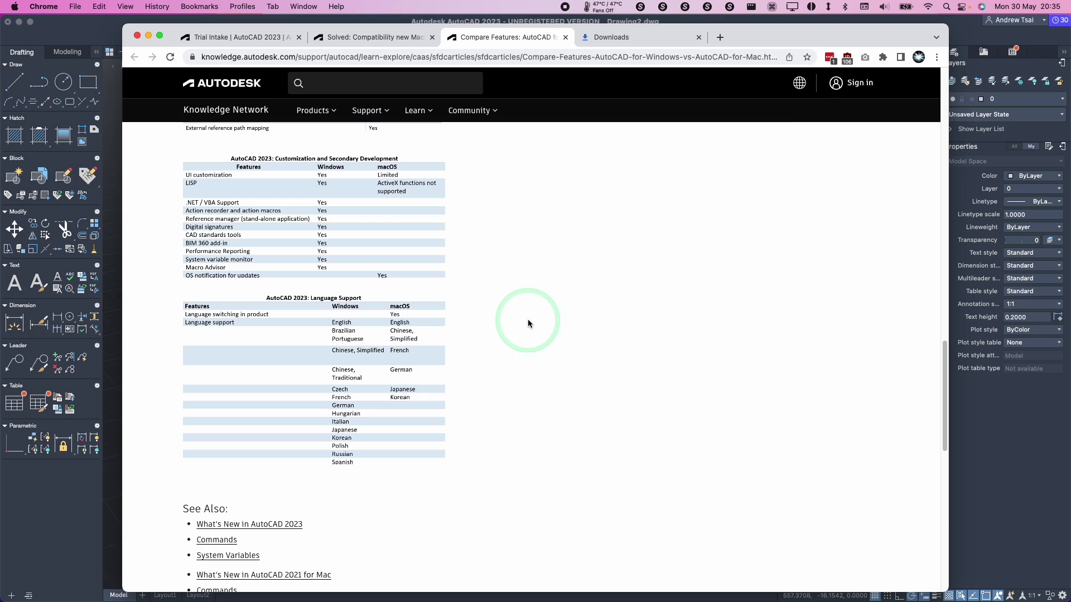
pyautogui.click(976, 420)
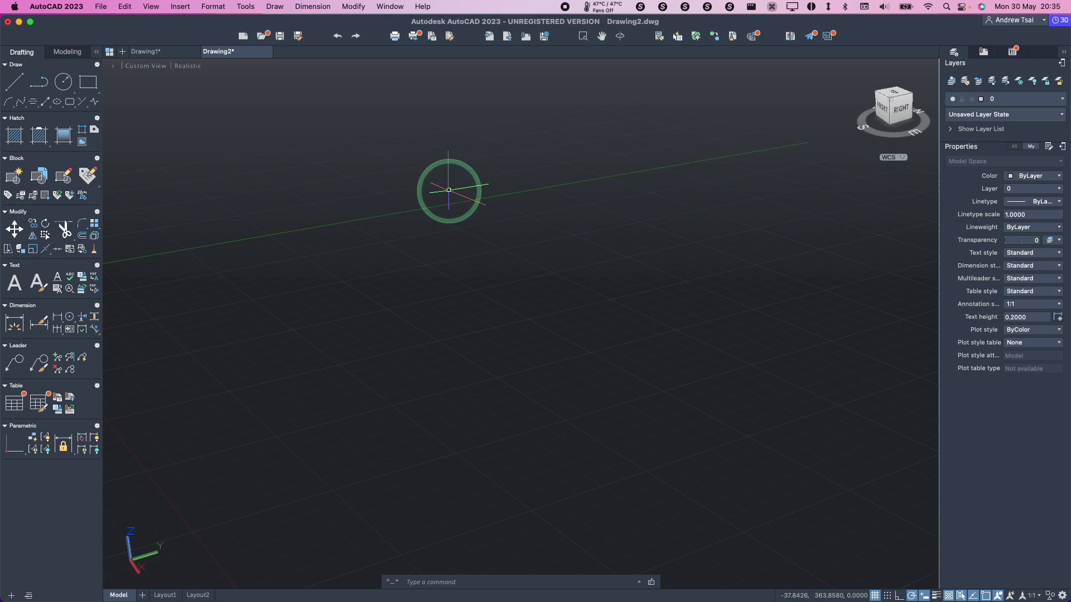